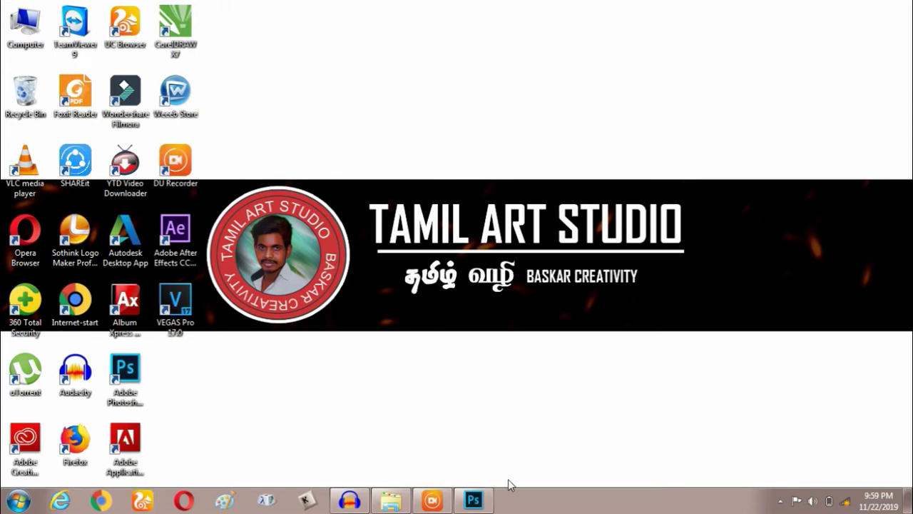
Restore the Photoshop window from the taskbar to its empty, document-free workspace.
{"action": "mouse_move", "coordinate": [473, 500]}
{"action": "left_click", "coordinate": [479, 506]}
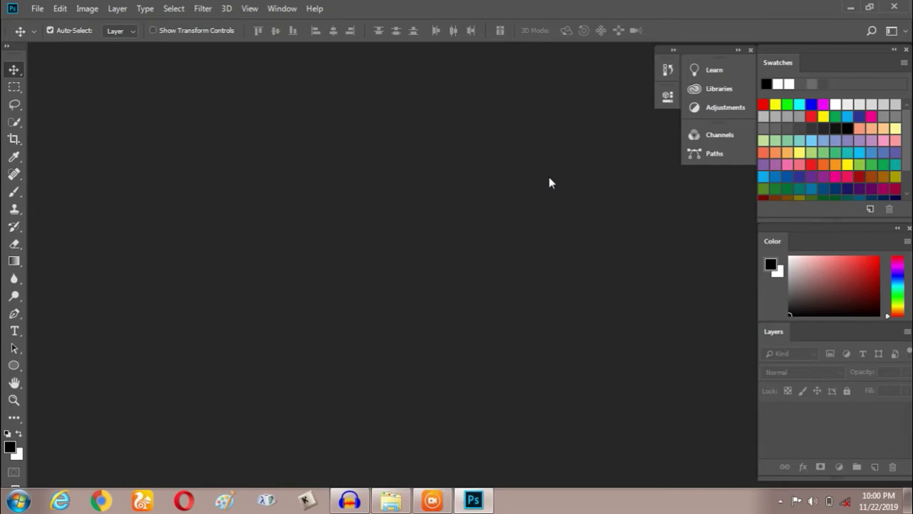
Start a new document from the File menu.
{"action": "left_click", "coordinate": [33, 9]}
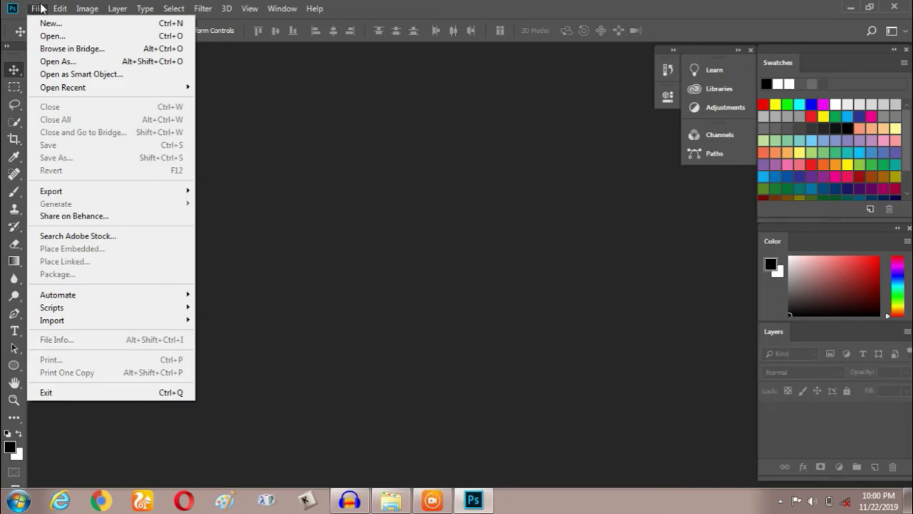
{"action": "left_click", "coordinate": [57, 9]}
{"action": "left_click", "coordinate": [37, 9]}
{"action": "left_click", "coordinate": [125, 26]}
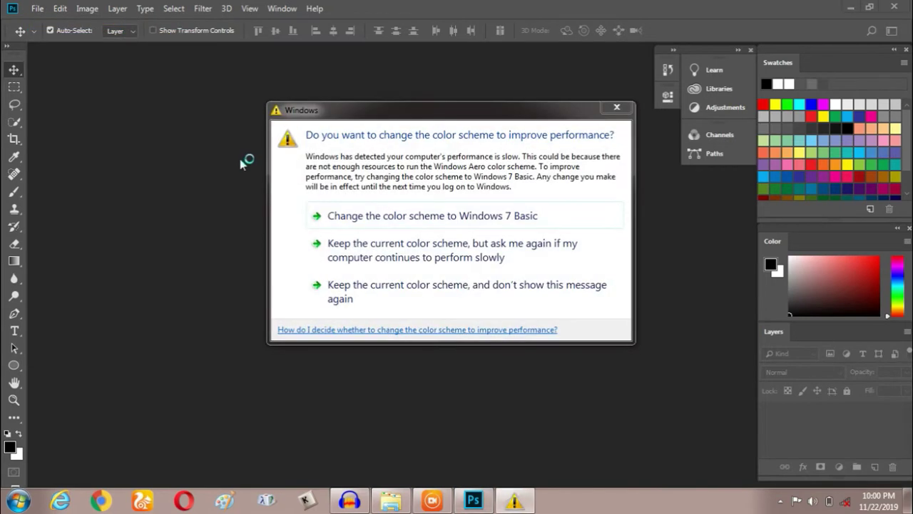
Dismiss the Windows colour-scheme prompt and close its leftover taskbar window.
{"action": "left_click", "coordinate": [616, 108]}
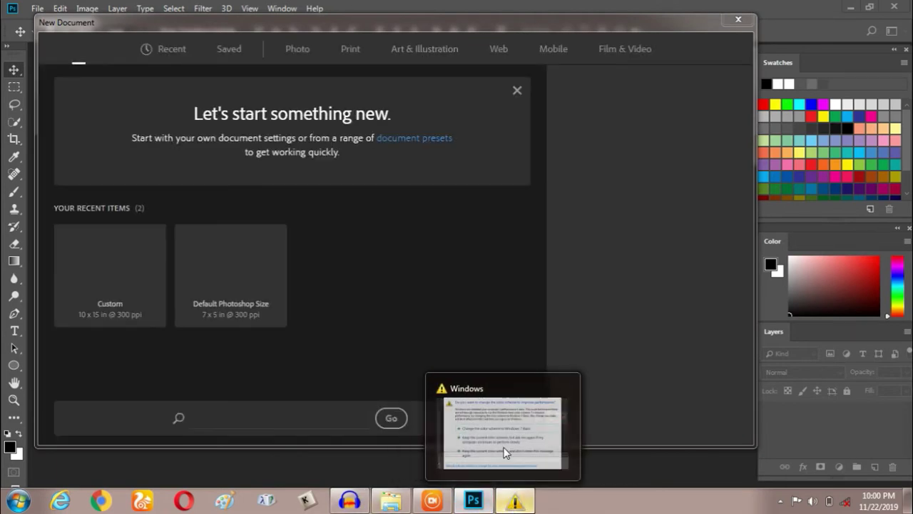
{"action": "right_click", "coordinate": [513, 501]}
{"action": "left_click", "coordinate": [492, 466]}
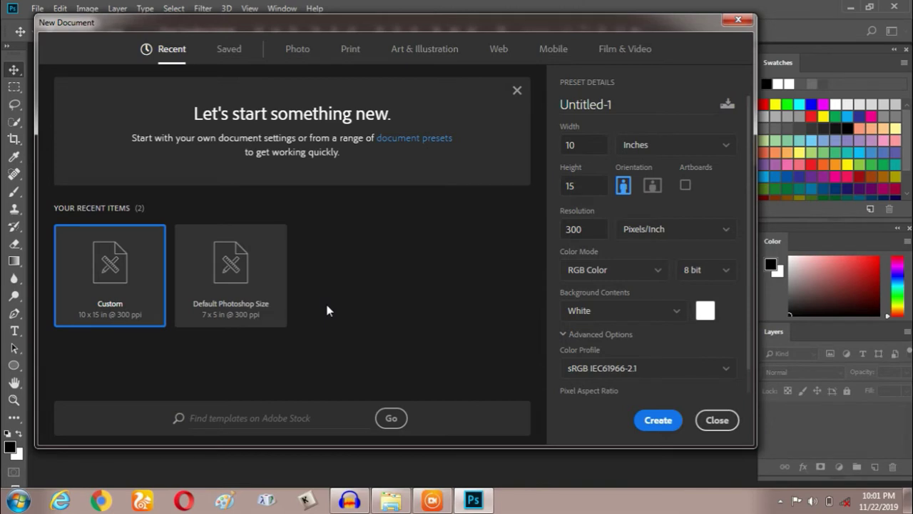
Rename the Untitled-1 document to 'Tamil'.
{"action": "left_click", "coordinate": [627, 106]}
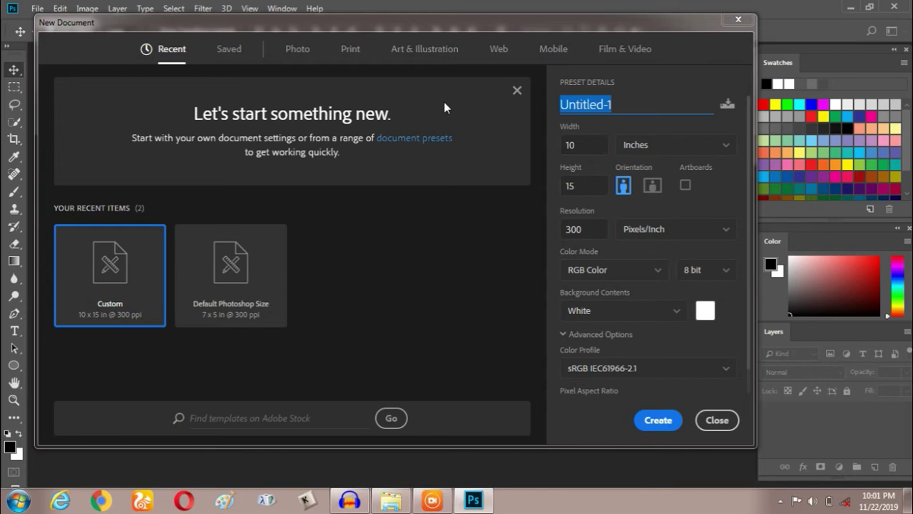
{"action": "key", "text": "BackSpace"}
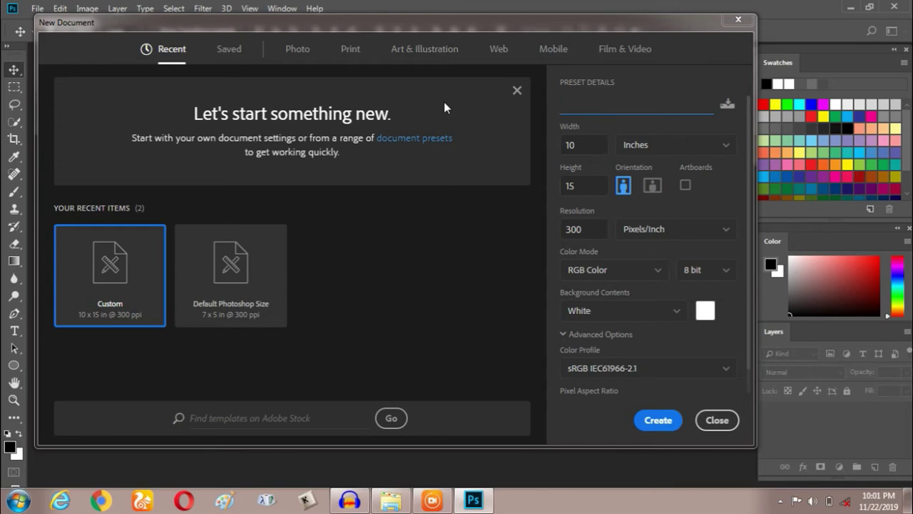
{"action": "type", "text": "amil"}
{"action": "key", "text": "BackSpace"}
{"action": "key", "text": "BackSpace"}
{"action": "key", "text": "BackSpace"}
{"action": "key", "text": "BackSpace"}
{"action": "type", "text": "Tamil"}
{"action": "key", "text": "Tab"}
{"action": "key", "text": "Tab"}
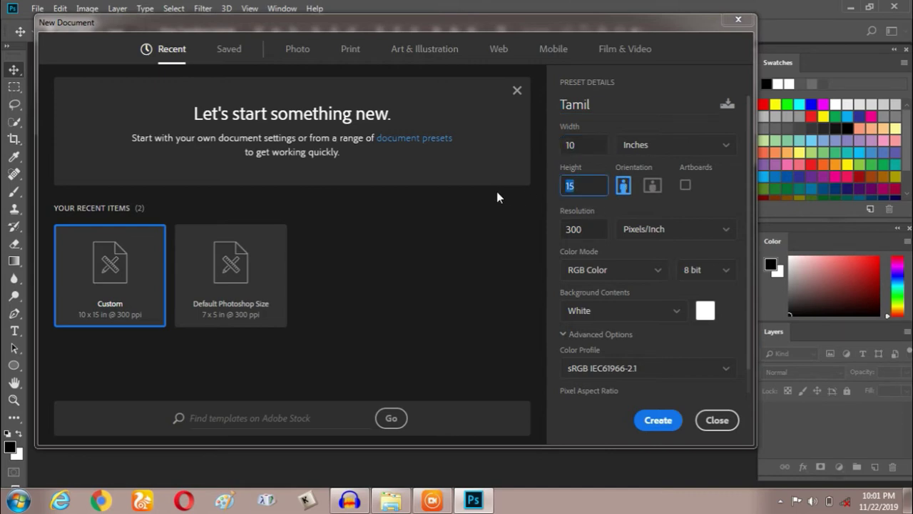
Keep width in inches, 300 pixels/inch, RGB 8 bit and white background contents.
{"action": "left_click", "coordinate": [661, 147]}
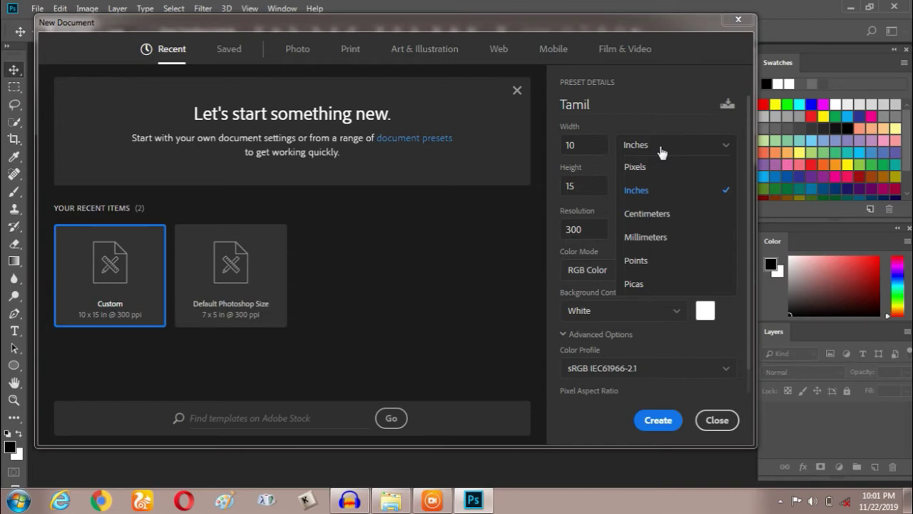
{"action": "left_click", "coordinate": [671, 130]}
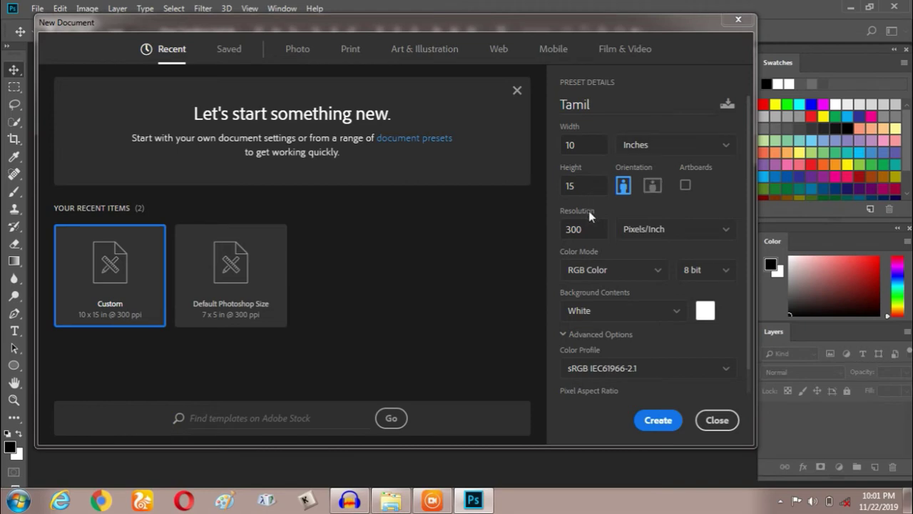
{"action": "left_click_drag", "start_coordinate": [599, 227], "coordinate": [562, 228]}
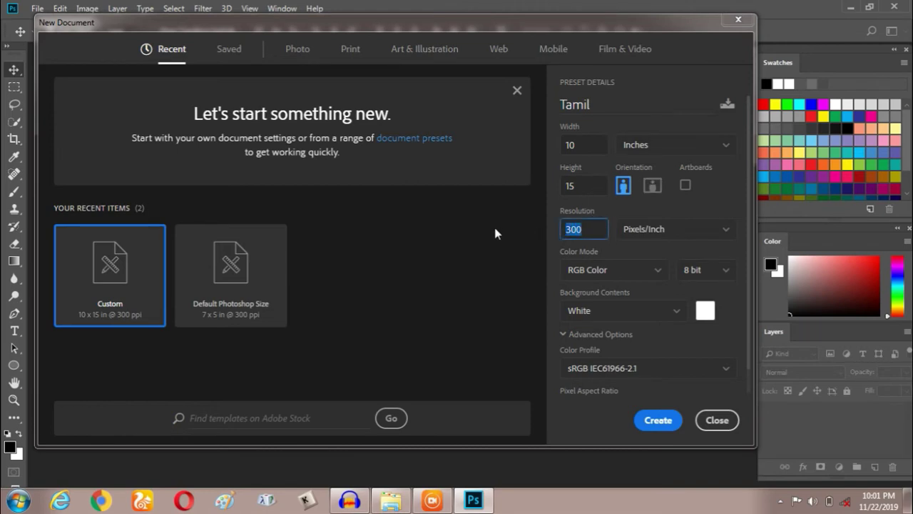
{"action": "left_click", "coordinate": [646, 234]}
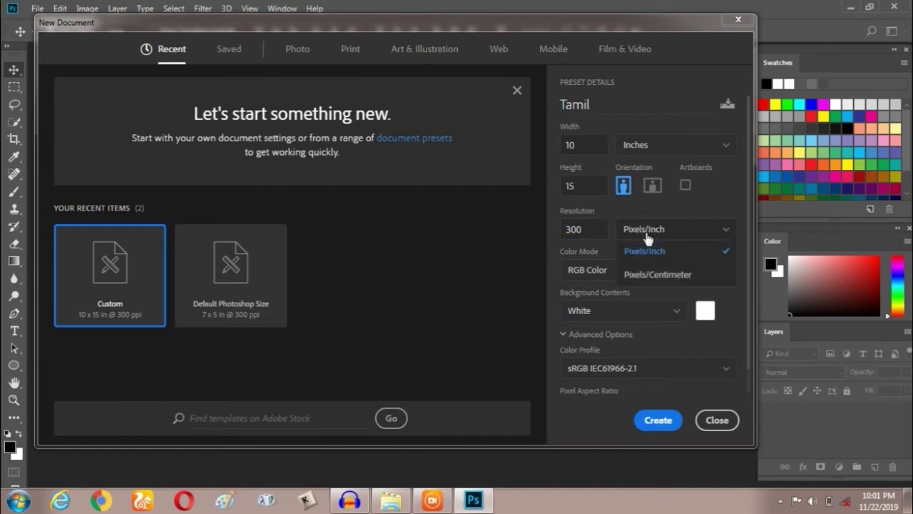
{"action": "left_click", "coordinate": [648, 236]}
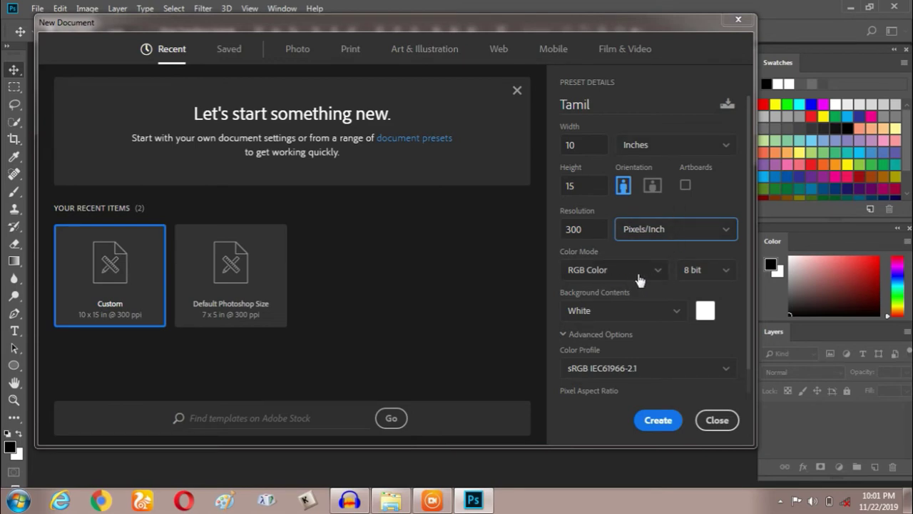
{"action": "left_click", "coordinate": [707, 274]}
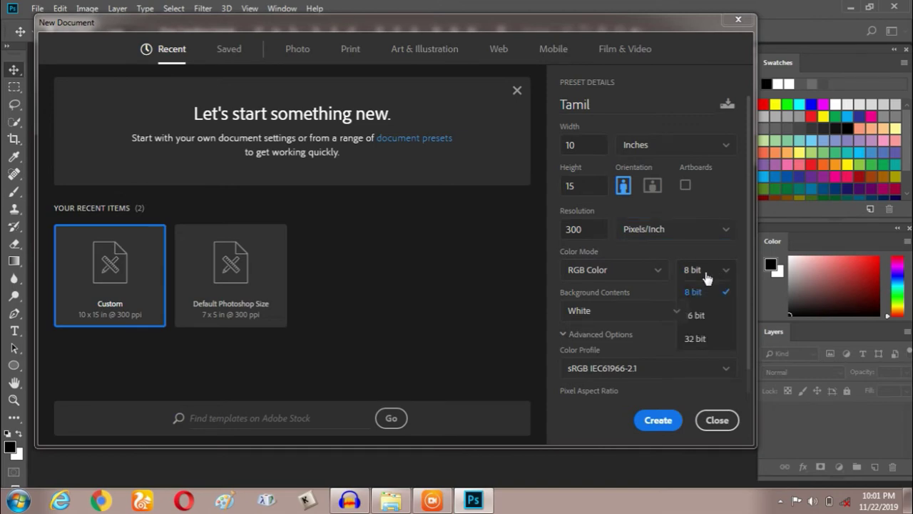
{"action": "left_click", "coordinate": [694, 292]}
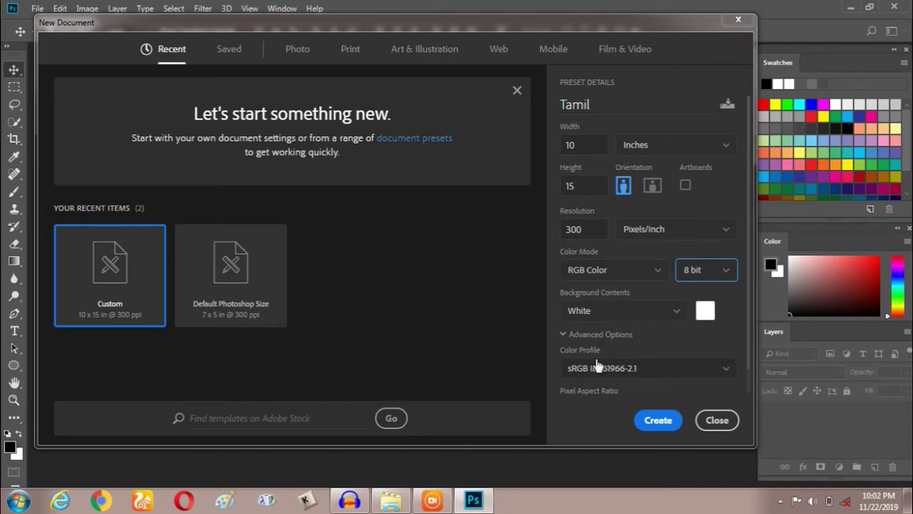
{"action": "left_click", "coordinate": [659, 312]}
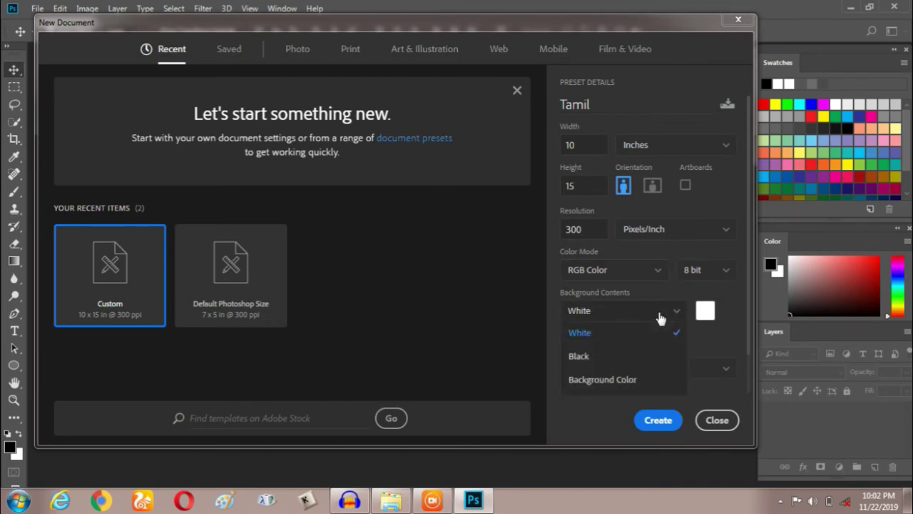
{"action": "left_click", "coordinate": [625, 314]}
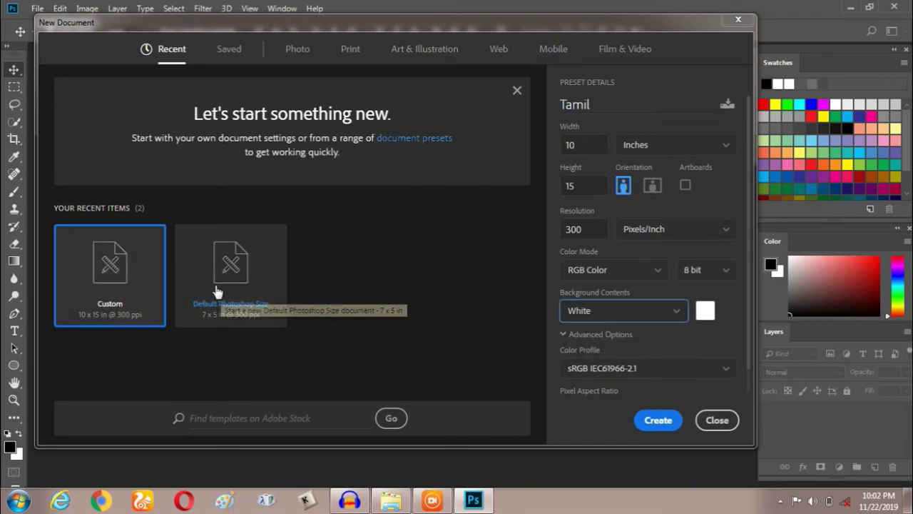
Create the Tamil document, then unlock its Background into Layer 0 without any layer style.
{"action": "double_click", "coordinate": [107, 284]}
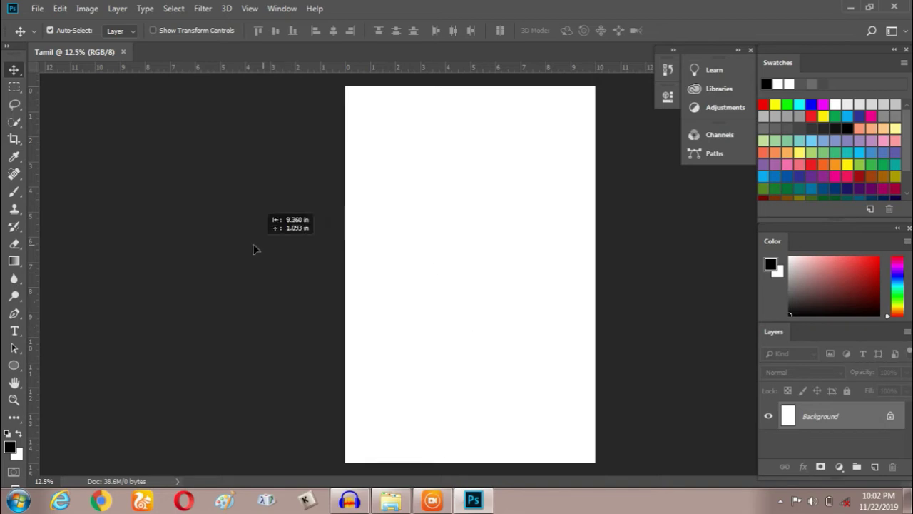
{"action": "left_click_drag", "start_coordinate": [497, 280], "coordinate": [254, 250]}
{"action": "left_click", "coordinate": [468, 225]}
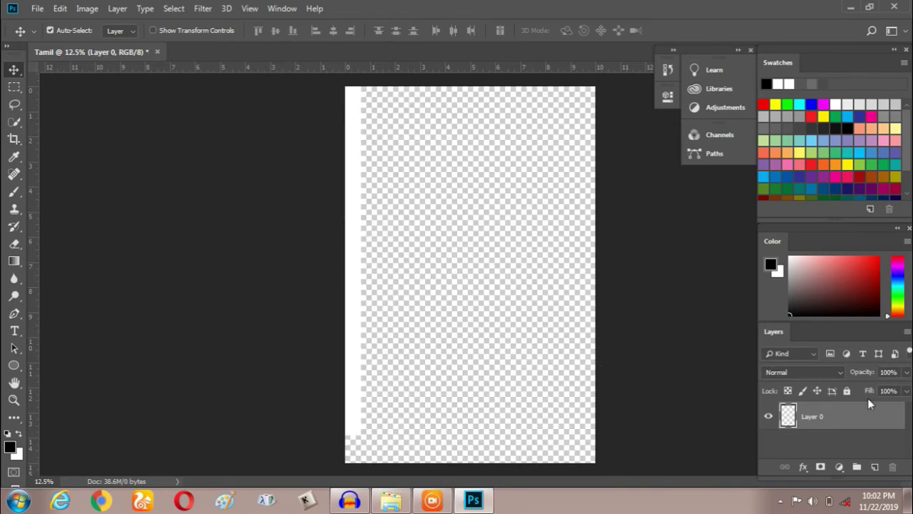
{"action": "left_click_drag", "start_coordinate": [440, 366], "coordinate": [536, 378]}
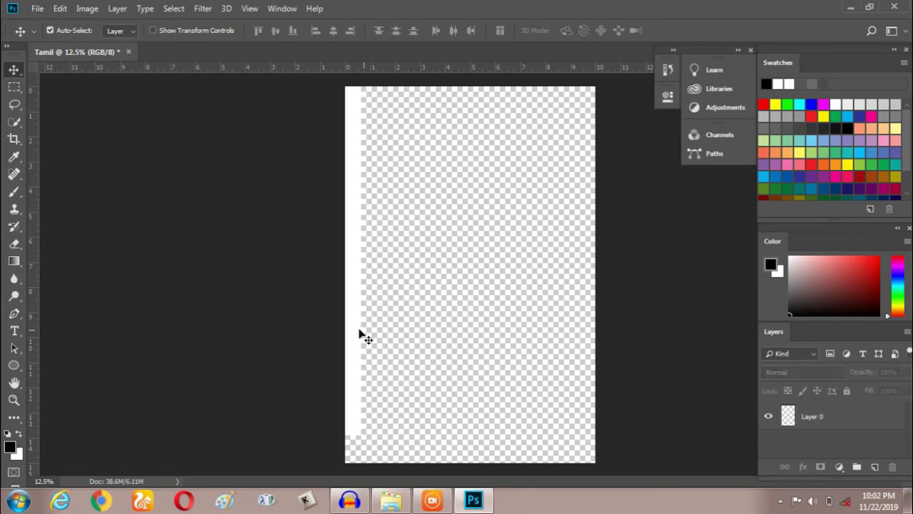
{"action": "mouse_move", "coordinate": [361, 332]}
{"action": "left_mouse_down"}
{"action": "mouse_move", "coordinate": [578, 378]}
{"action": "mouse_move", "coordinate": [589, 335]}
{"action": "left_mouse_up"}
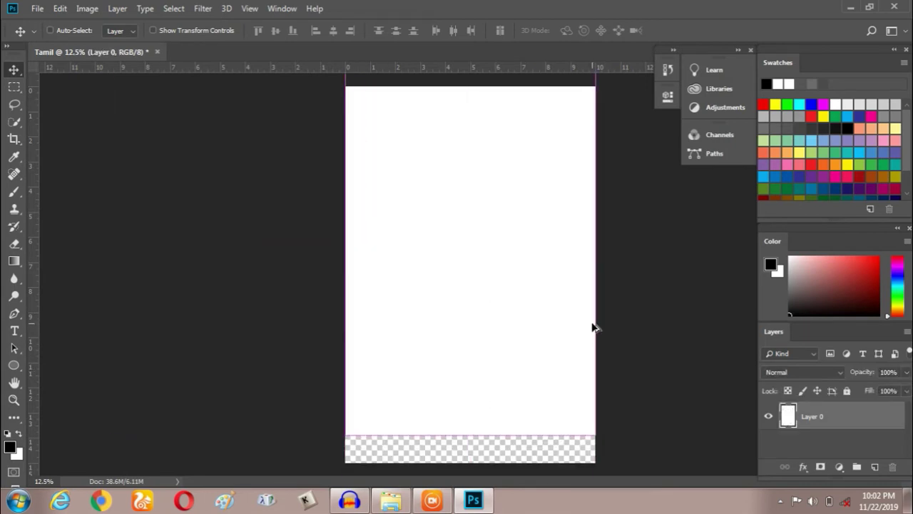
{"action": "key", "text": "ctrl+z"}
{"action": "key", "text": "ctrl+z"}
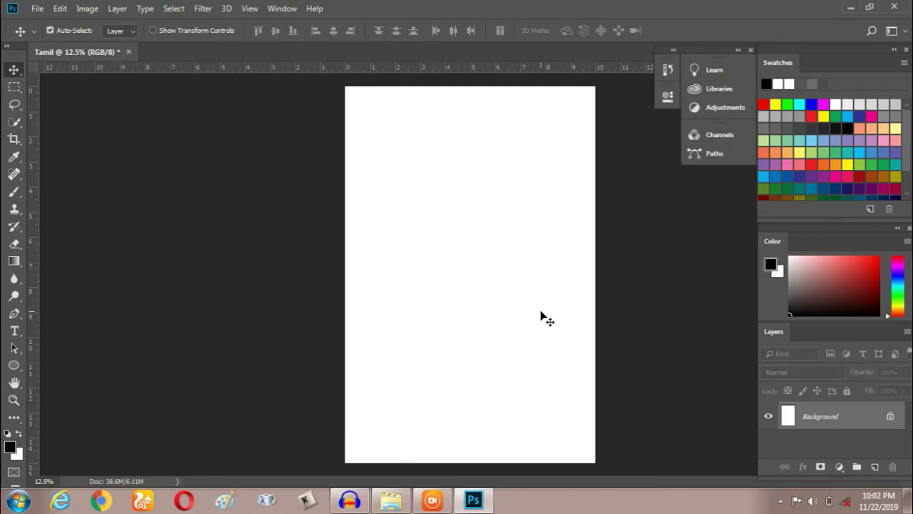
{"action": "left_click", "coordinate": [890, 416]}
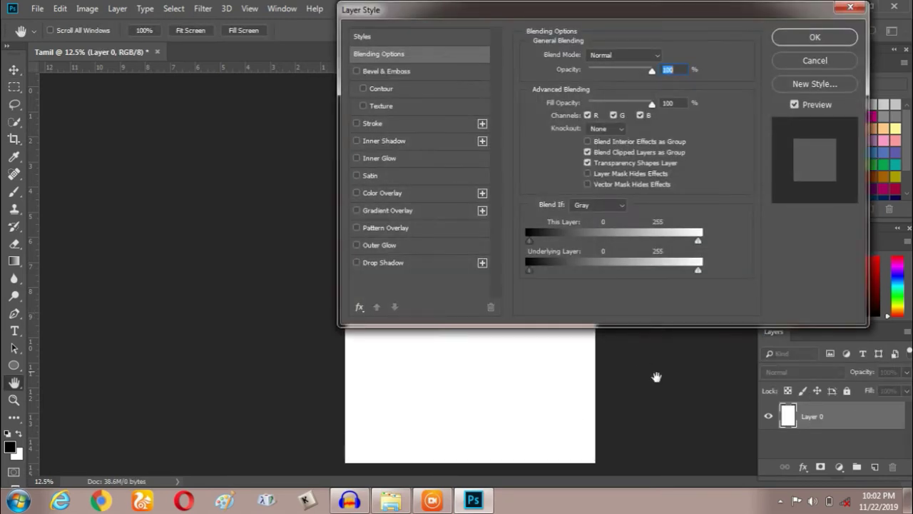
{"action": "left_click", "coordinate": [794, 64]}
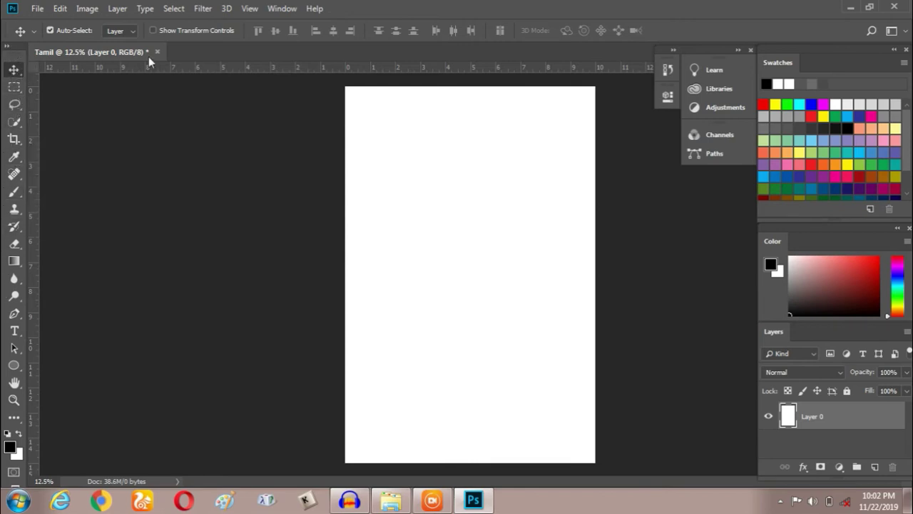
Float the Tamil window, then open the bearded man portrait and close it again.
{"action": "left_click_drag", "start_coordinate": [205, 54], "coordinate": [201, 75]}
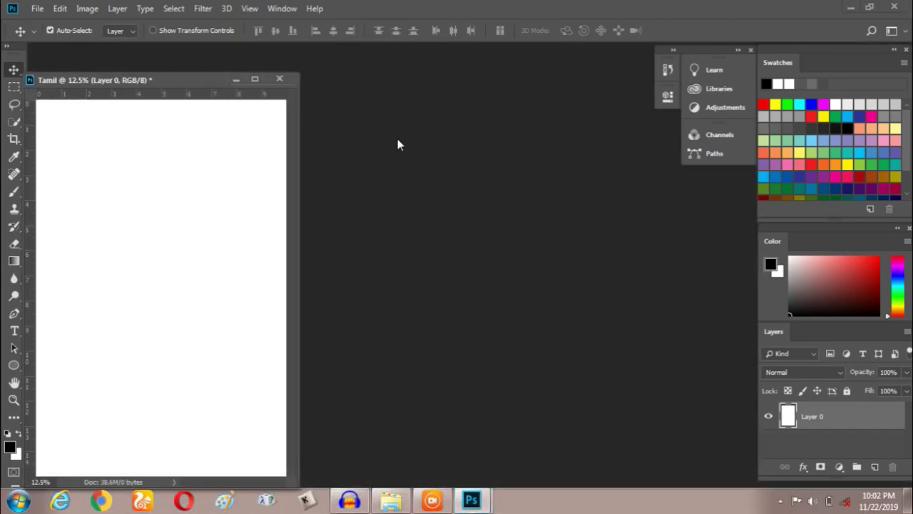
{"action": "left_click", "coordinate": [33, 8]}
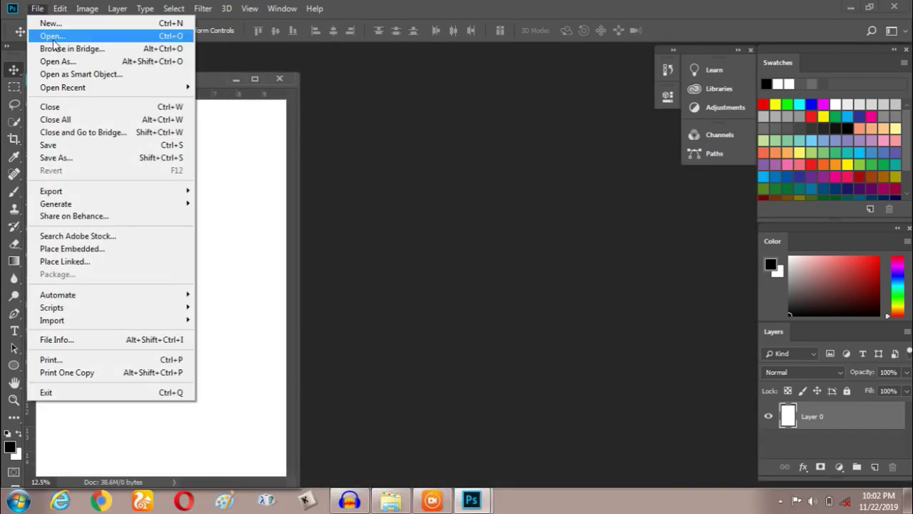
{"action": "left_click", "coordinate": [54, 37]}
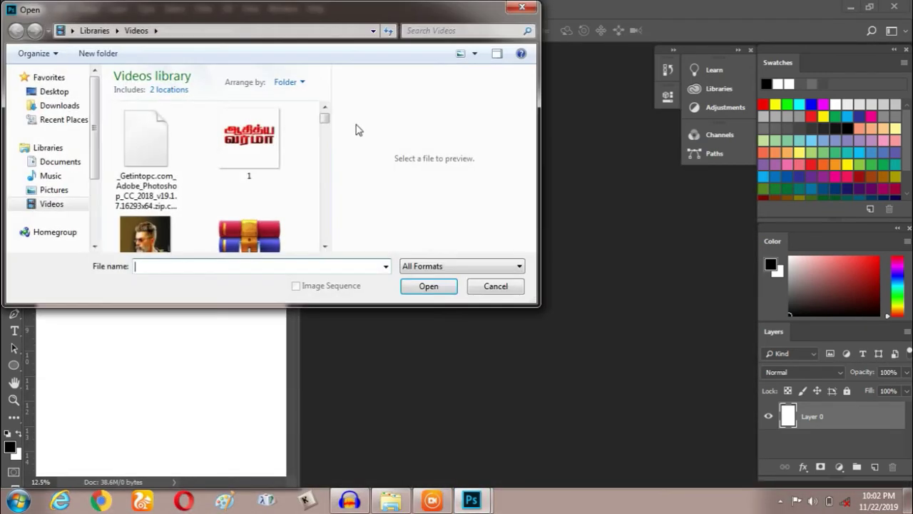
{"action": "scroll", "coordinate": [321, 118], "scroll_direction": "down", "scroll_amount": 2}
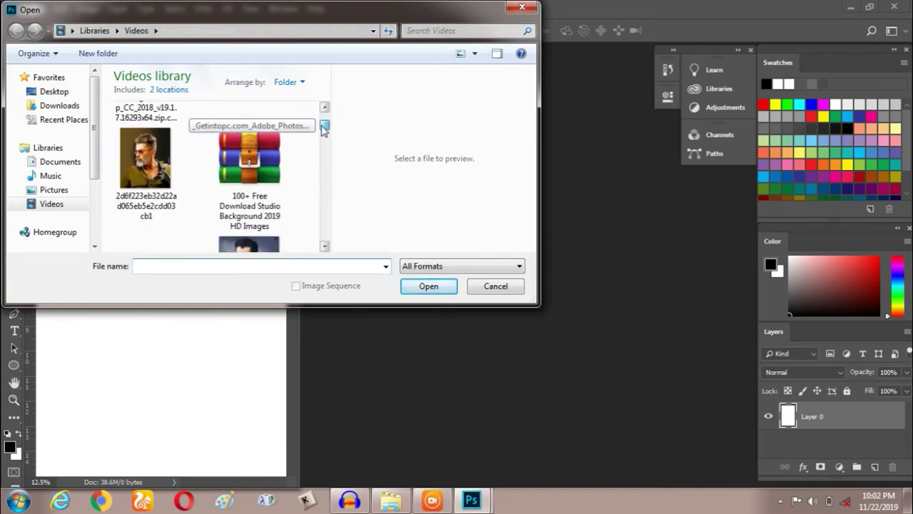
{"action": "double_click", "coordinate": [136, 171]}
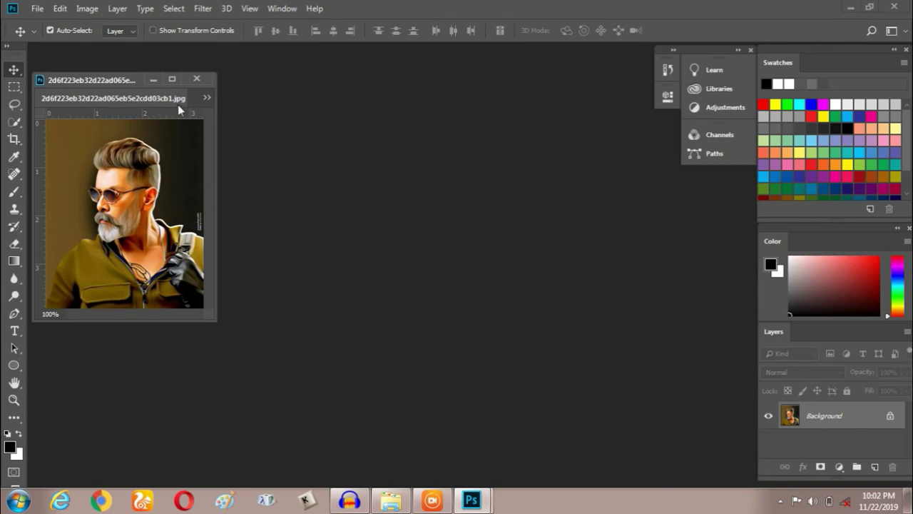
{"action": "left_click_drag", "start_coordinate": [168, 101], "coordinate": [360, 137]}
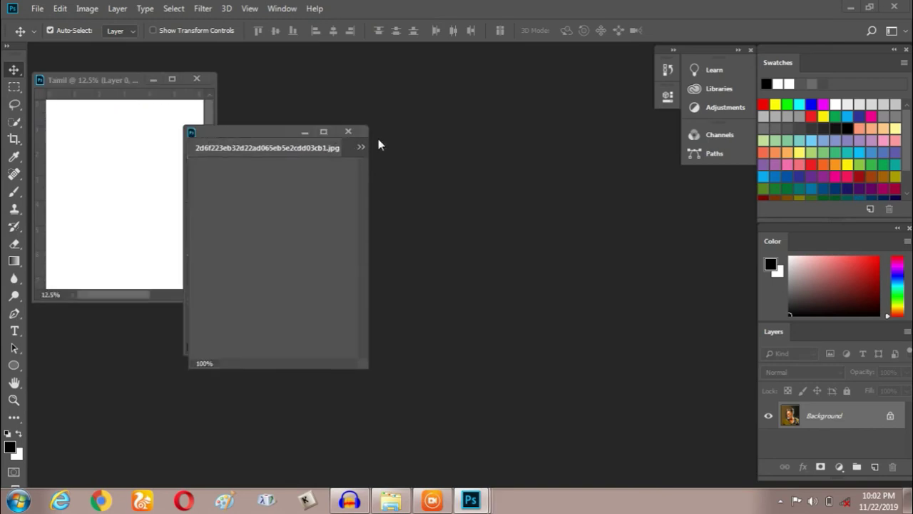
{"action": "left_click", "coordinate": [348, 131]}
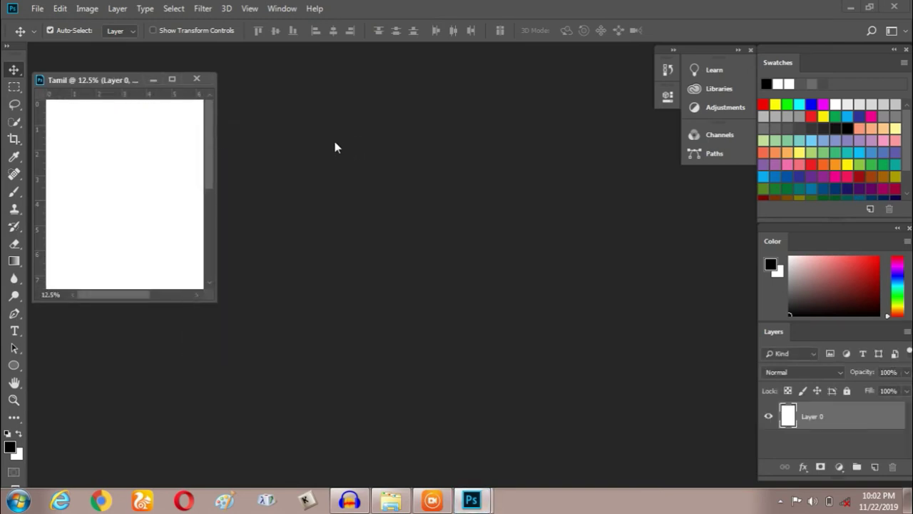
Open the images (1).jpeg gradient background and dock it as a tab.
{"action": "key", "text": "ctrl+o"}
{"action": "mouse_move", "coordinate": [323, 118]}
{"action": "left_mouse_down"}
{"action": "mouse_move", "coordinate": [323, 151]}
{"action": "mouse_move", "coordinate": [323, 137]}
{"action": "left_mouse_up"}
{"action": "double_click", "coordinate": [151, 228]}
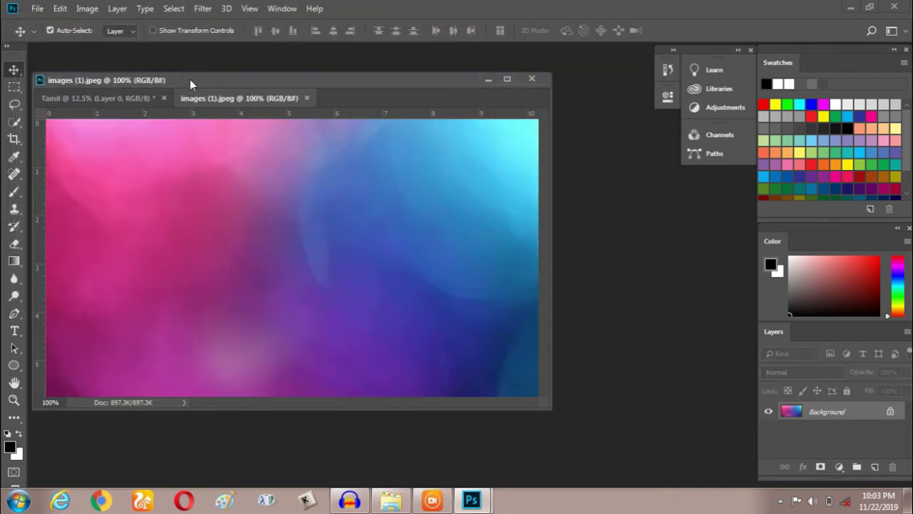
{"action": "mouse_move", "coordinate": [190, 79]}
{"action": "left_mouse_down"}
{"action": "mouse_move", "coordinate": [252, 46]}
{"action": "mouse_move", "coordinate": [207, 80]}
{"action": "left_mouse_up"}
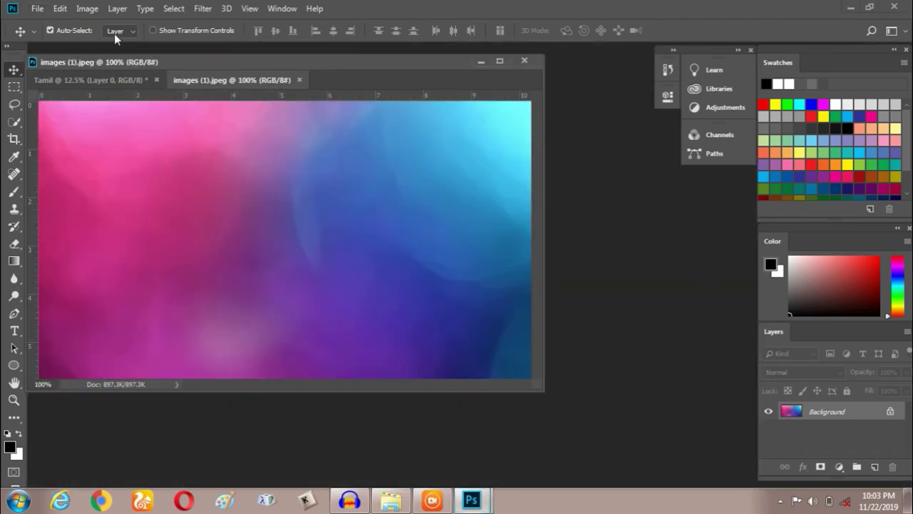
Open the Tamil title art 1-1 as a Smart Object, then return to the gradient tab.
{"action": "left_click", "coordinate": [37, 8]}
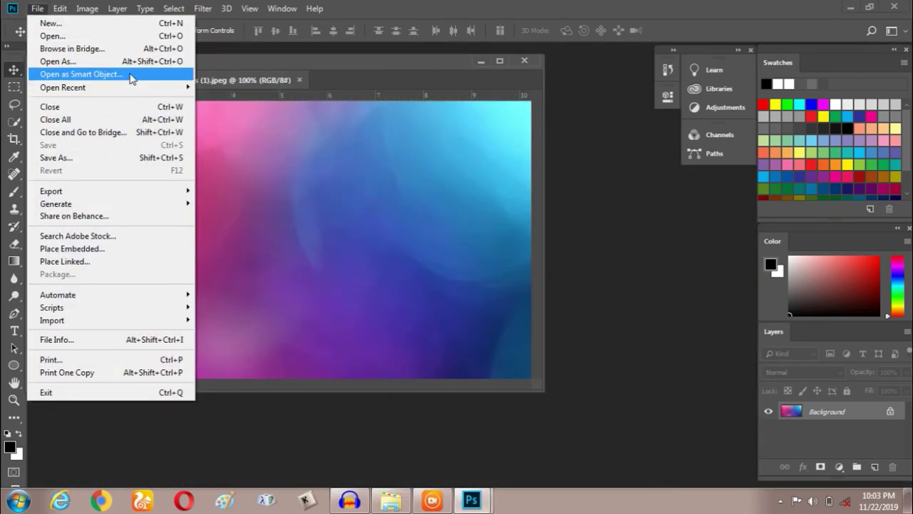
{"action": "left_click", "coordinate": [137, 76]}
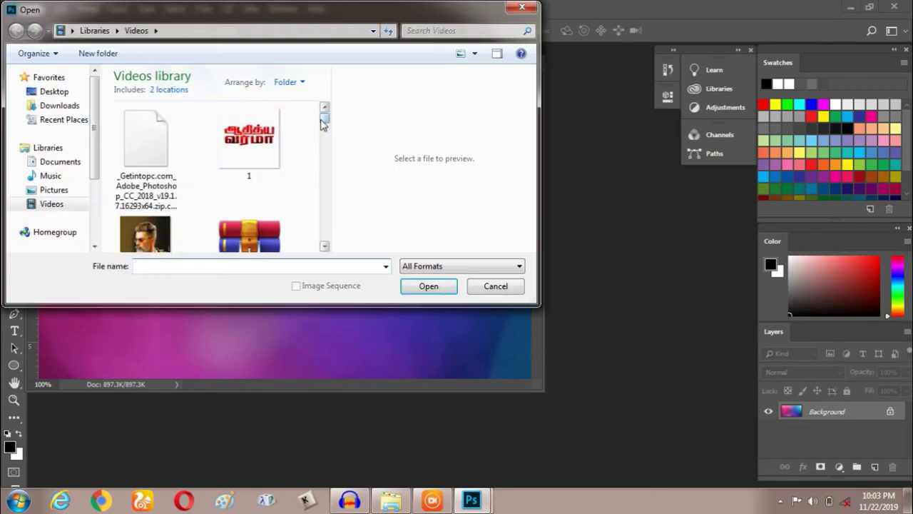
{"action": "key", "text": "Escape"}
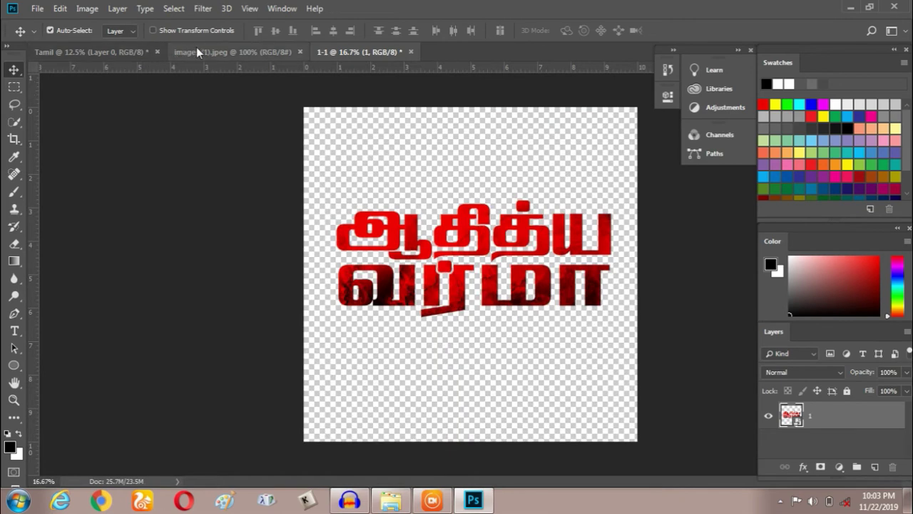
{"action": "left_click", "coordinate": [200, 51]}
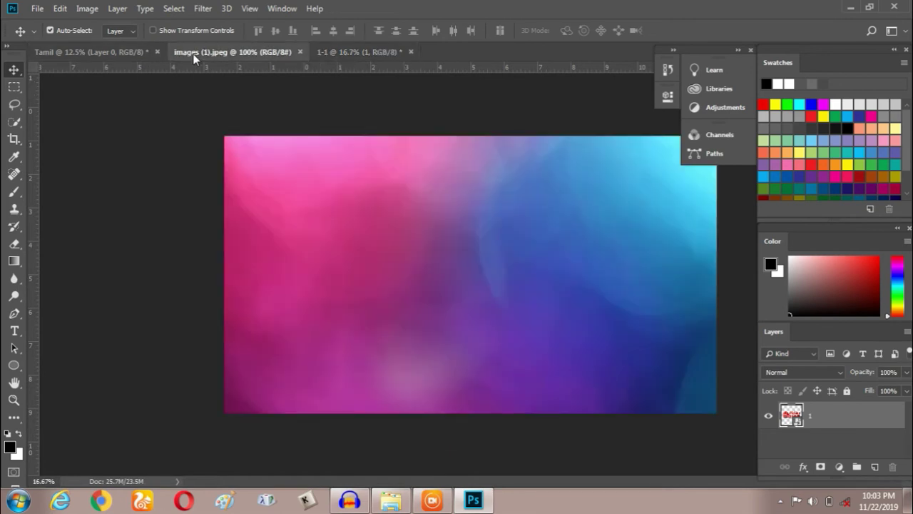
{"action": "left_click", "coordinate": [43, 9]}
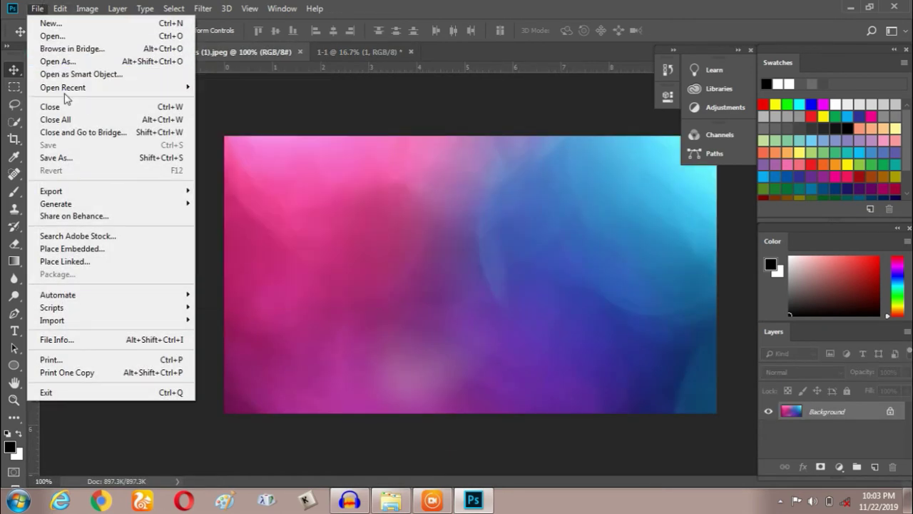
{"action": "mouse_move", "coordinate": [63, 87]}
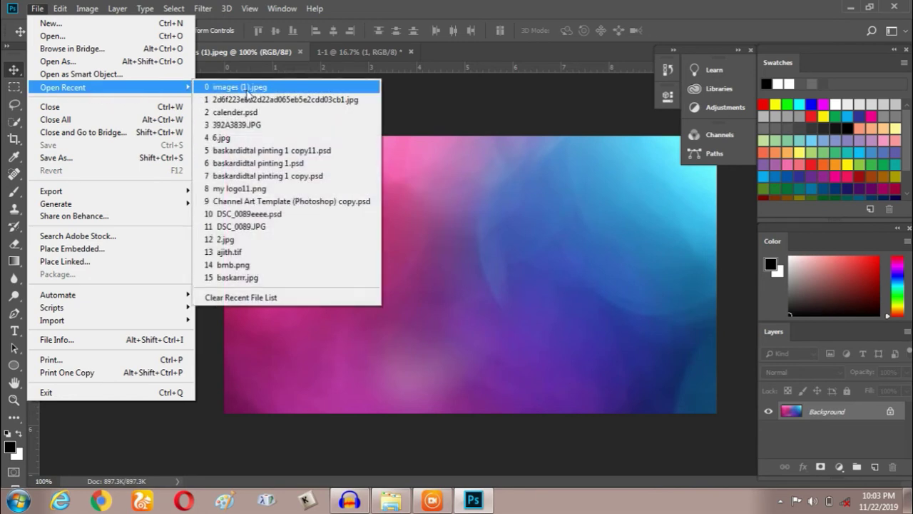
Reopen calender.psd from recent files and close it, then close the gradient image.
{"action": "left_click", "coordinate": [249, 113]}
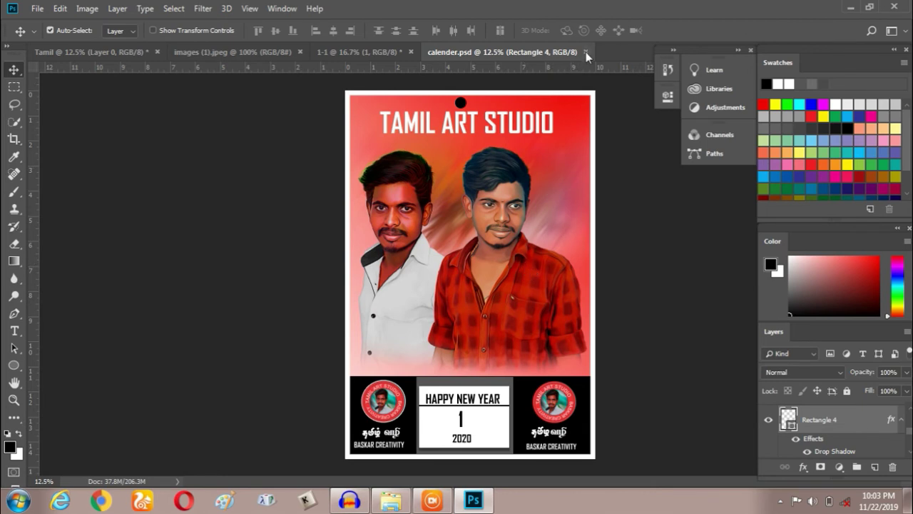
{"action": "key", "text": "ctrl+w"}
{"action": "left_click", "coordinate": [37, 8]}
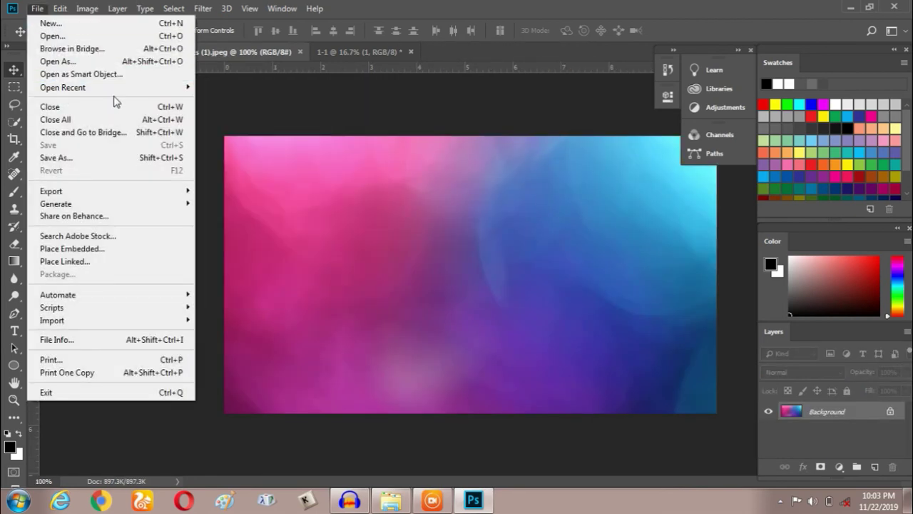
{"action": "left_click", "coordinate": [60, 109]}
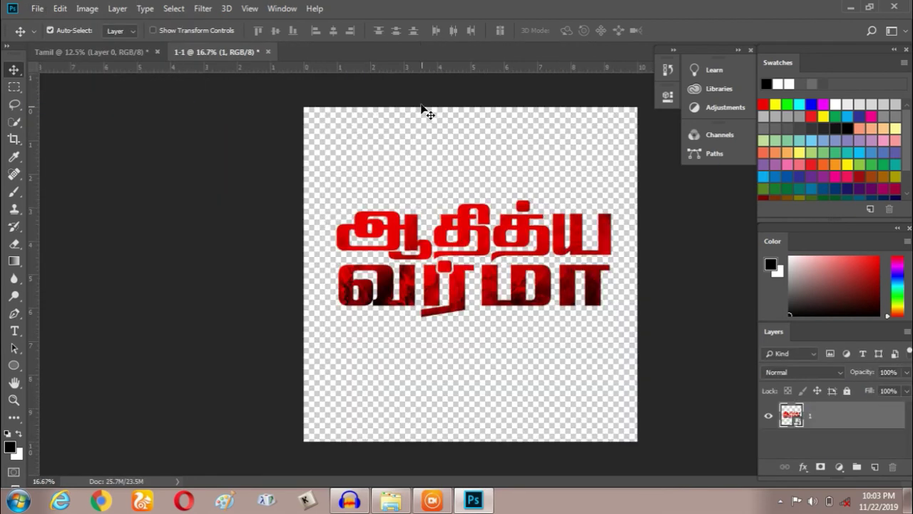
{"action": "left_click", "coordinate": [46, 11]}
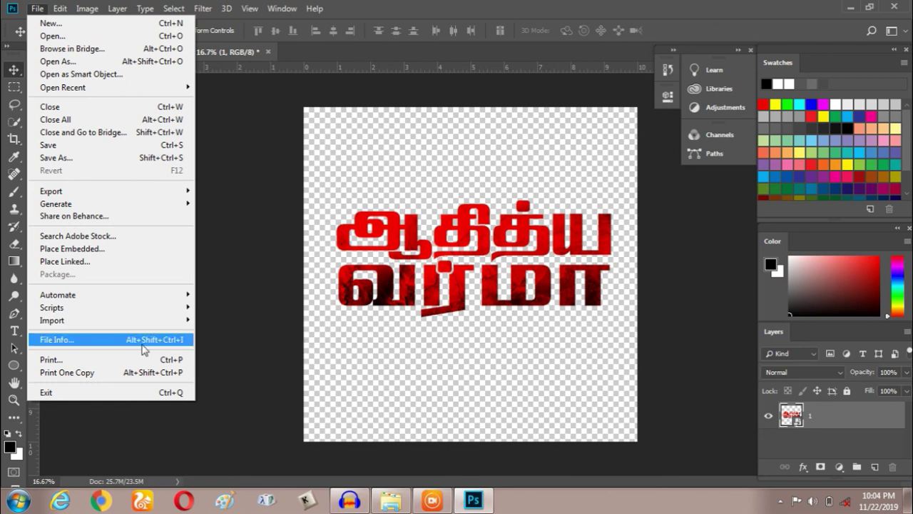
Dismiss the File menu and bring the Tamil document tab to the front.
{"action": "left_click", "coordinate": [258, 237]}
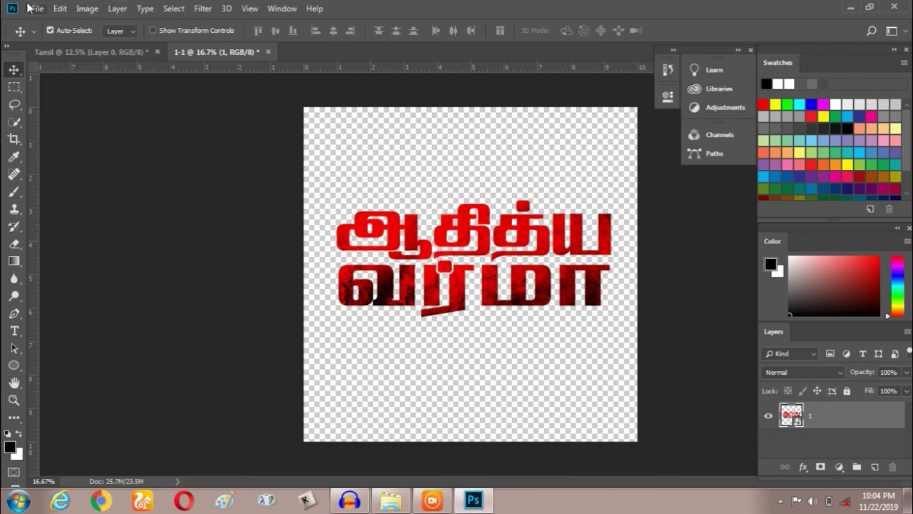
{"action": "left_click", "coordinate": [126, 52]}
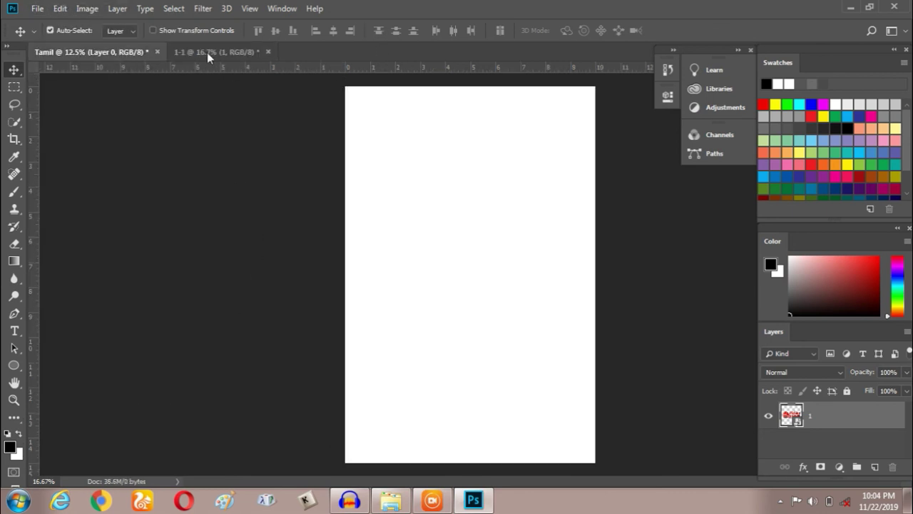